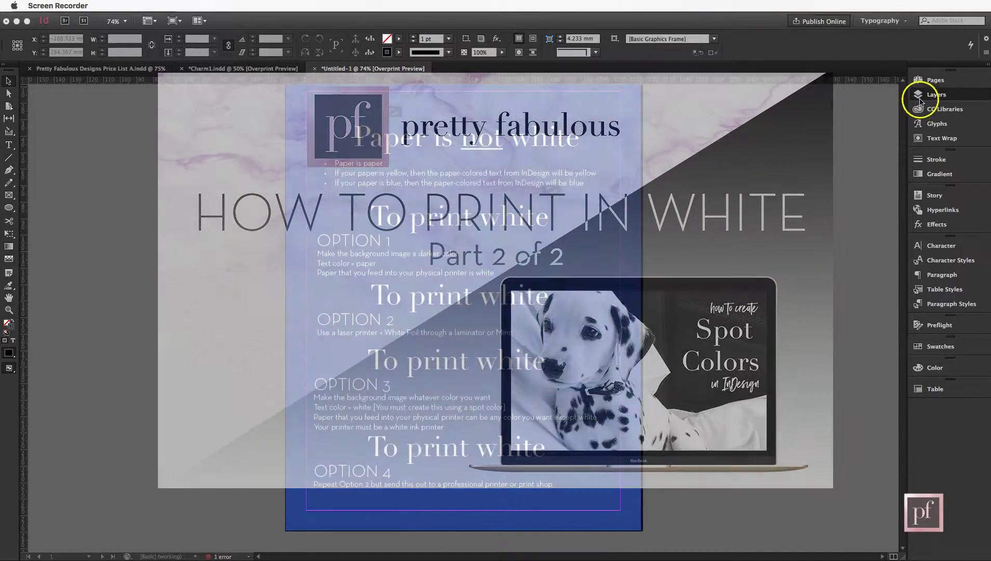
Step: Show the Layers panel and make the Oval layer's white outline visible
{"action": "left_click", "coordinate": [935, 94]}
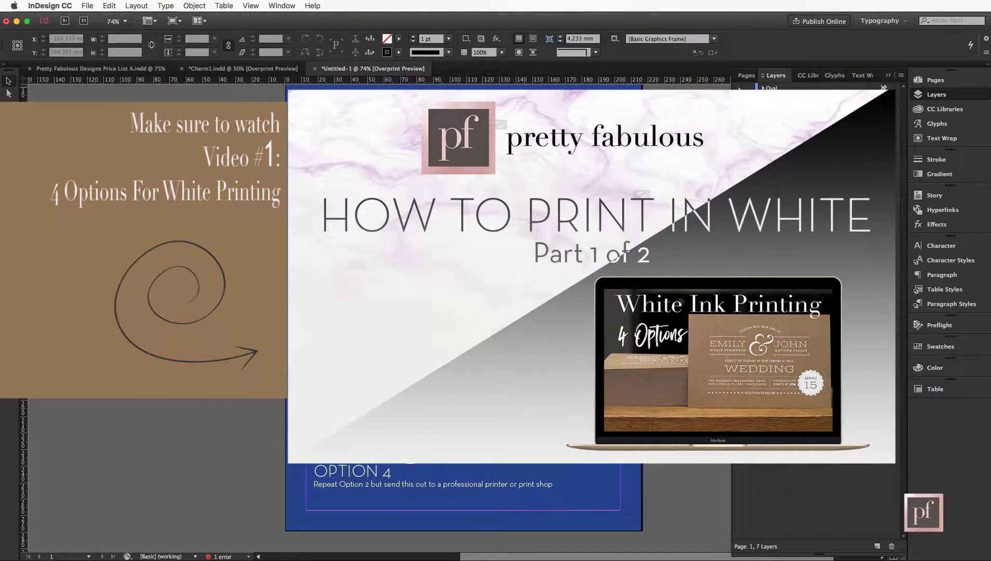
{"action": "left_click", "coordinate": [738, 89]}
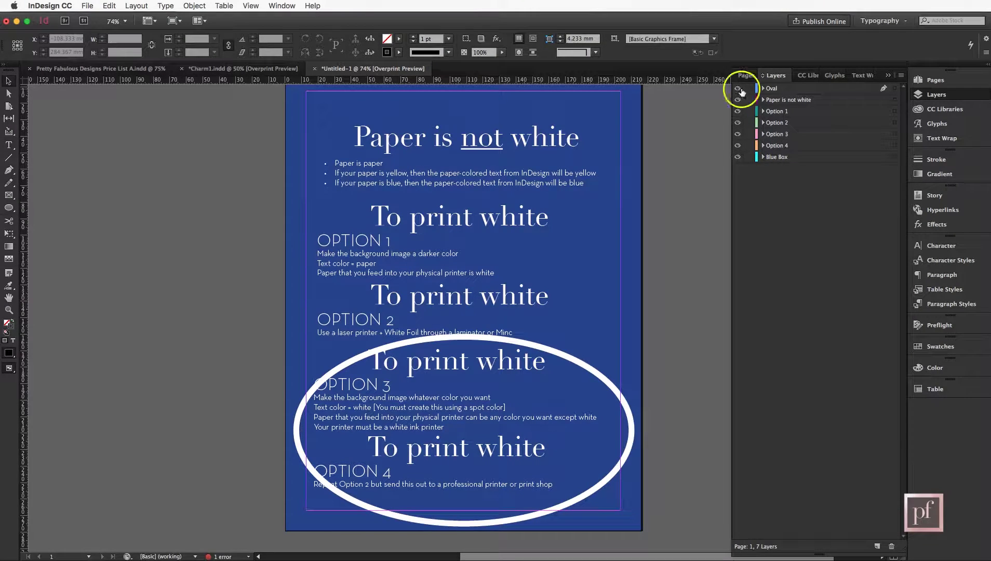
{"action": "left_click", "coordinate": [789, 88]}
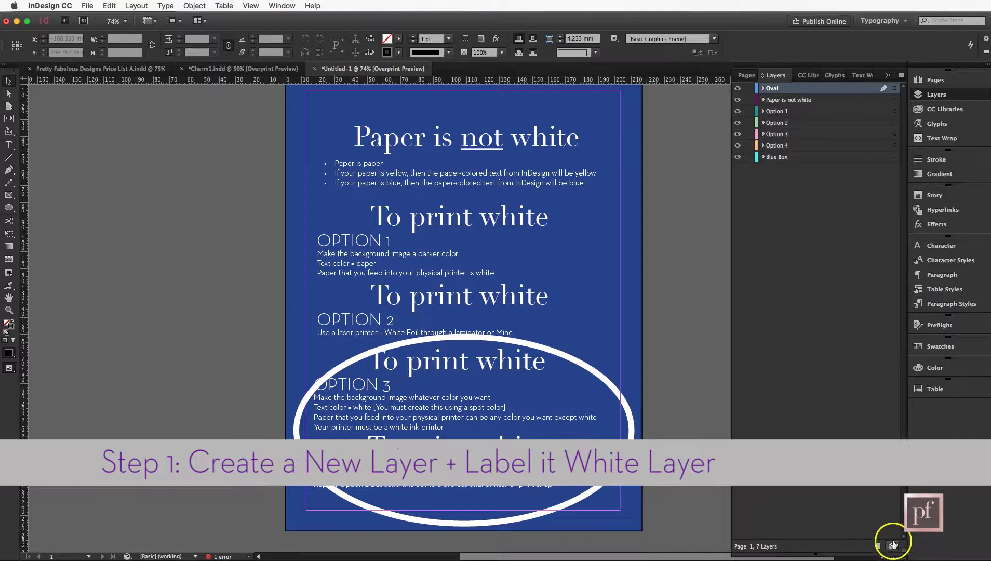
{"action": "left_click", "coordinate": [275, 6]}
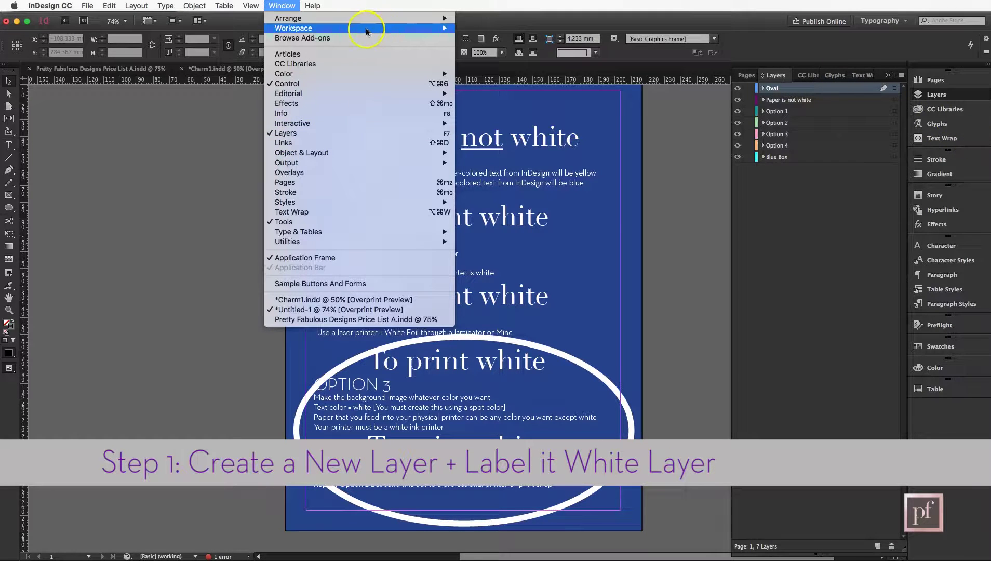
{"action": "mouse_move", "coordinate": [366, 28]}
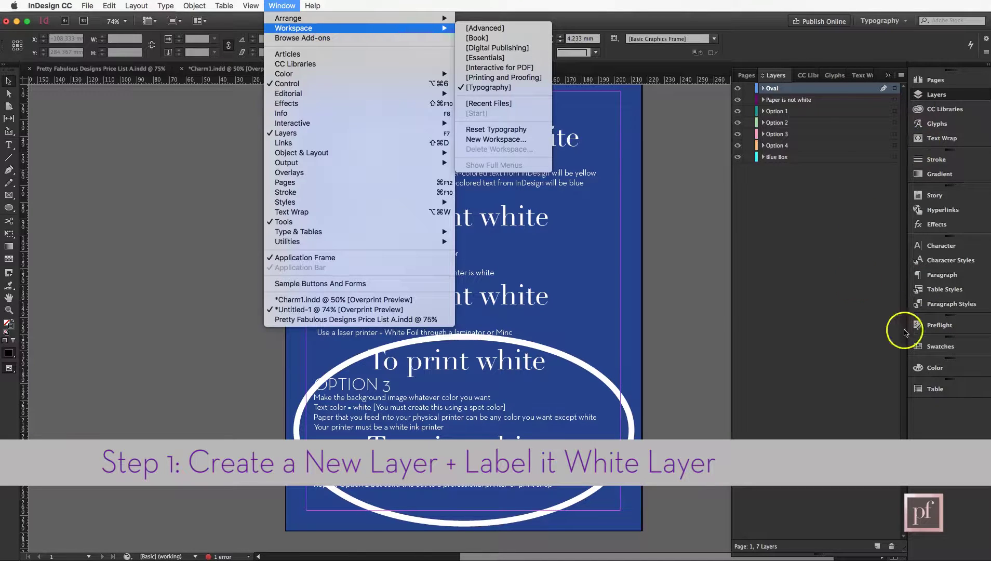
{"action": "left_click", "coordinate": [839, 92]}
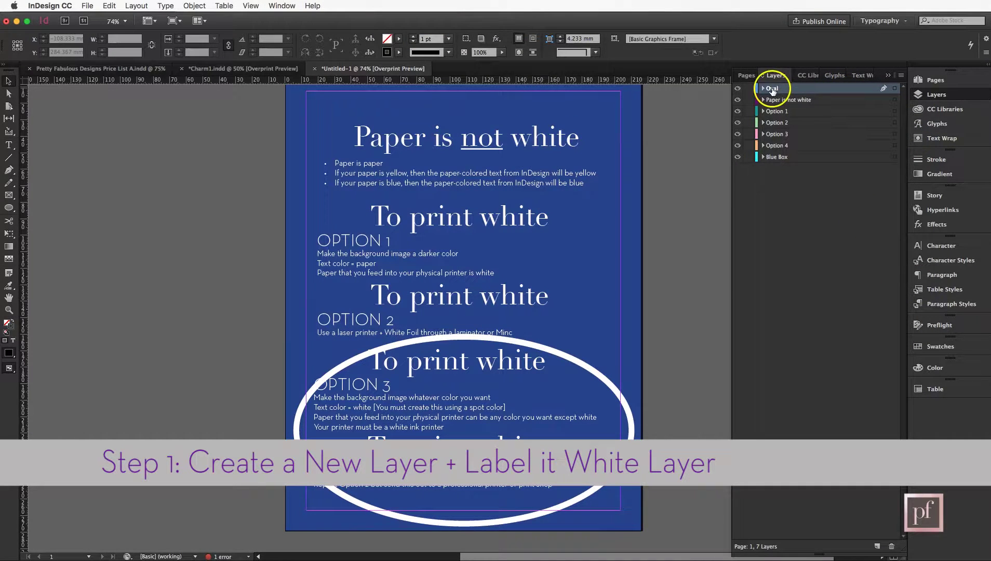
{"action": "left_click", "coordinate": [877, 546]}
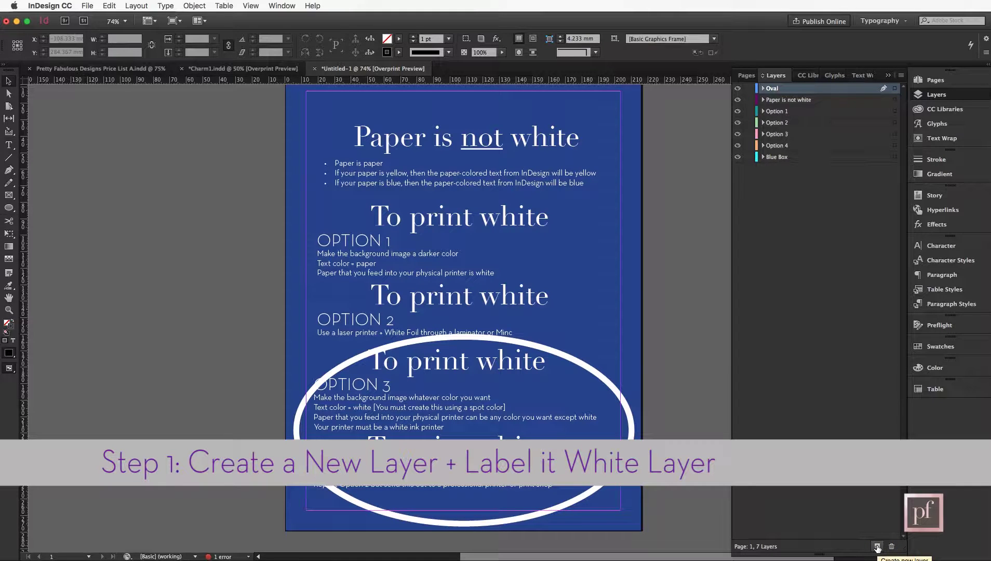
Step: Add a new top layer named White Layer with the White layer colour
{"action": "left_click", "coordinate": [876, 547]}
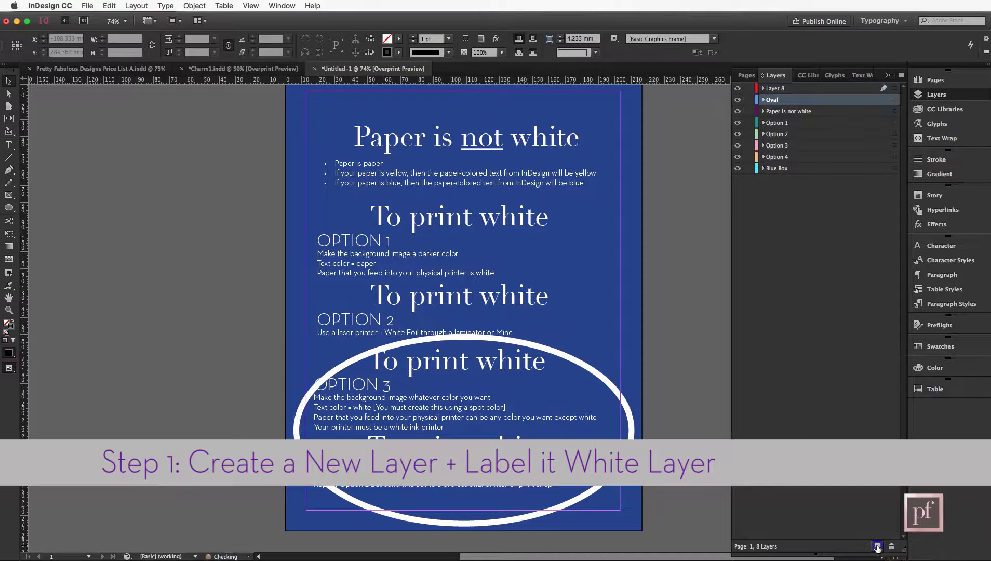
{"action": "double_click", "coordinate": [804, 90]}
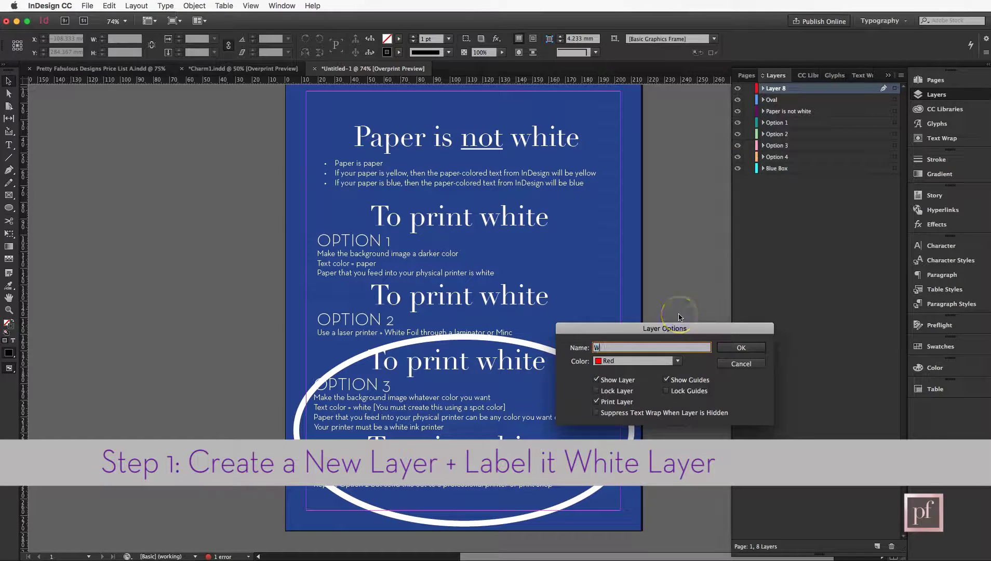
{"action": "left_click", "coordinate": [678, 362]}
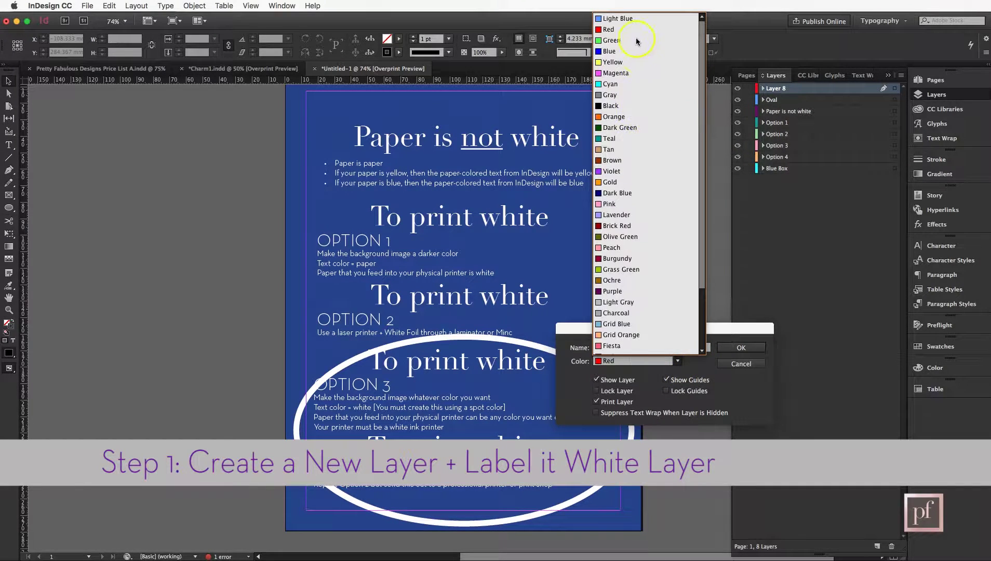
{"action": "scroll", "coordinate": [624, 265], "scroll_direction": "down", "scroll_amount": 3}
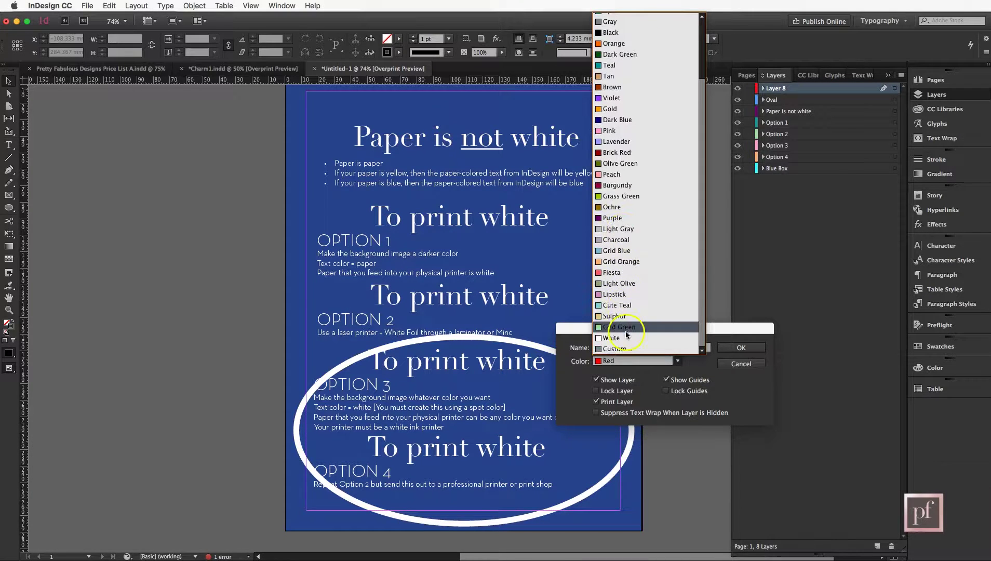
{"action": "left_click", "coordinate": [626, 338]}
{"action": "left_click", "coordinate": [741, 348]}
{"action": "left_click", "coordinate": [789, 90]}
{"action": "left_click", "coordinate": [842, 91]}
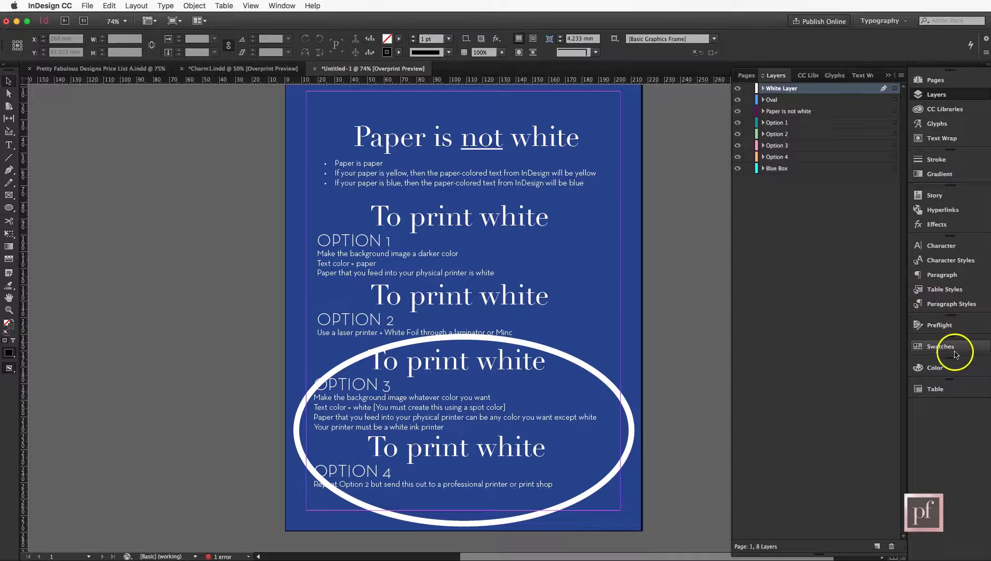
Step: Show the Swatches panel and select the blue C=100 M=90 Y=10 K=0 swatch
{"action": "left_click", "coordinate": [921, 353]}
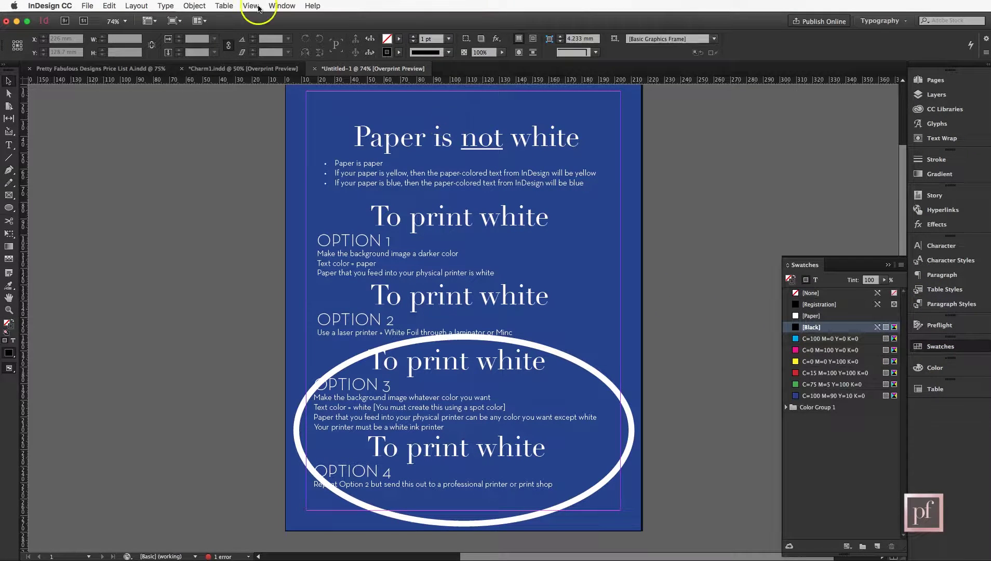
{"action": "left_click", "coordinate": [278, 7]}
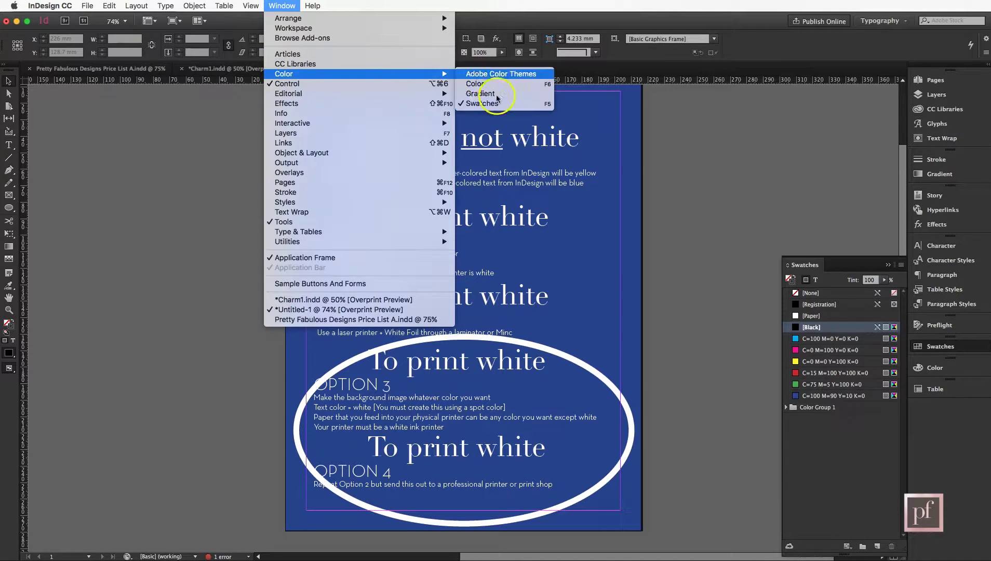
{"action": "left_click", "coordinate": [835, 282]}
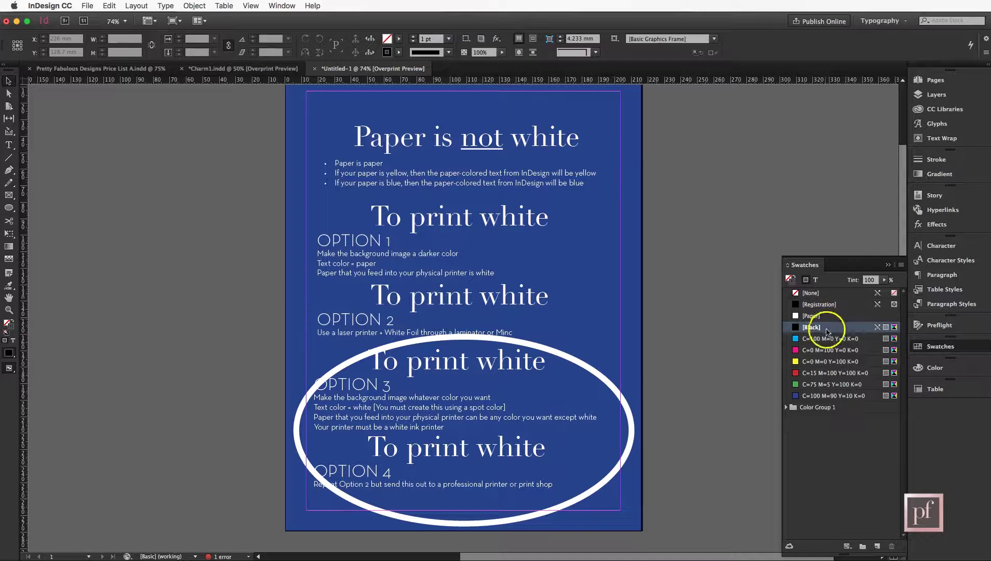
{"action": "left_click", "coordinate": [832, 396]}
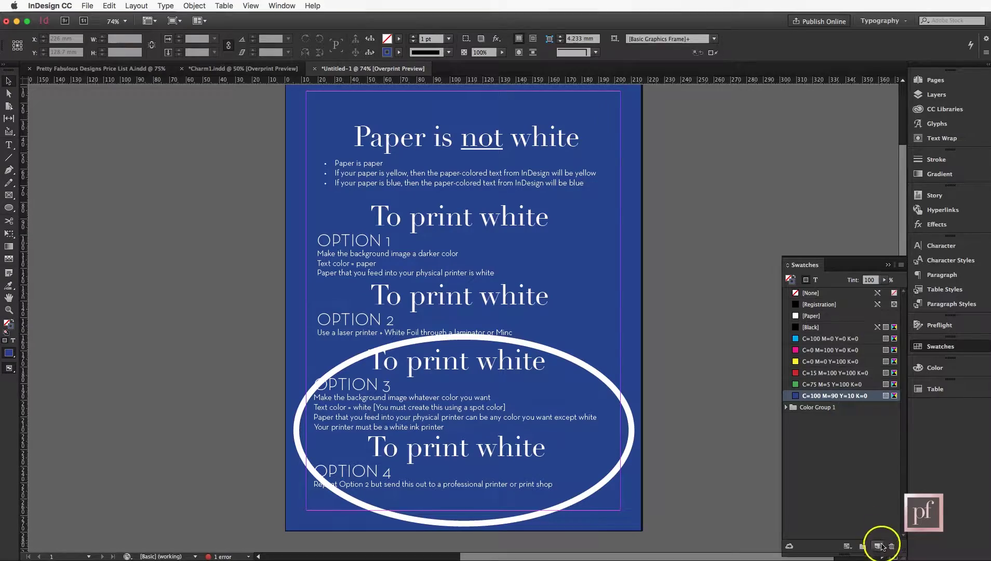
Step: In Swatch Options, make the blue swatch a Spot colour in CMYK mode
{"action": "double_click", "coordinate": [861, 397]}
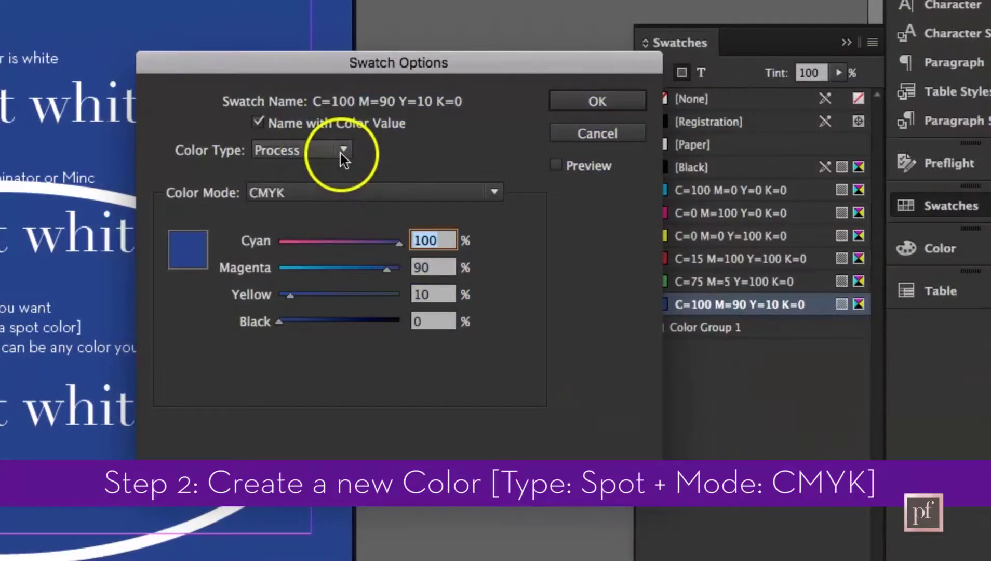
{"action": "left_click", "coordinate": [343, 151]}
{"action": "left_click", "coordinate": [326, 190]}
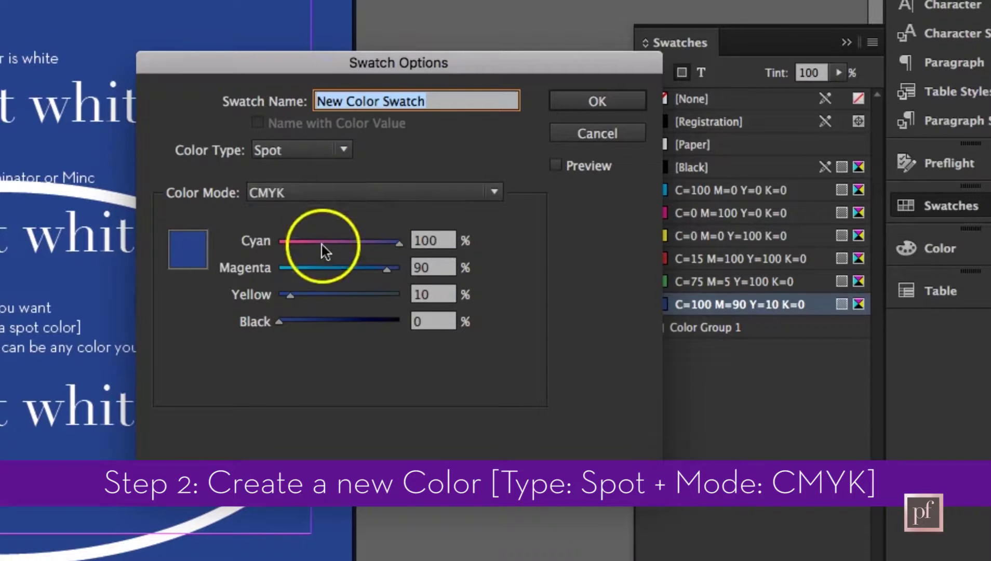
{"action": "left_click", "coordinate": [497, 186]}
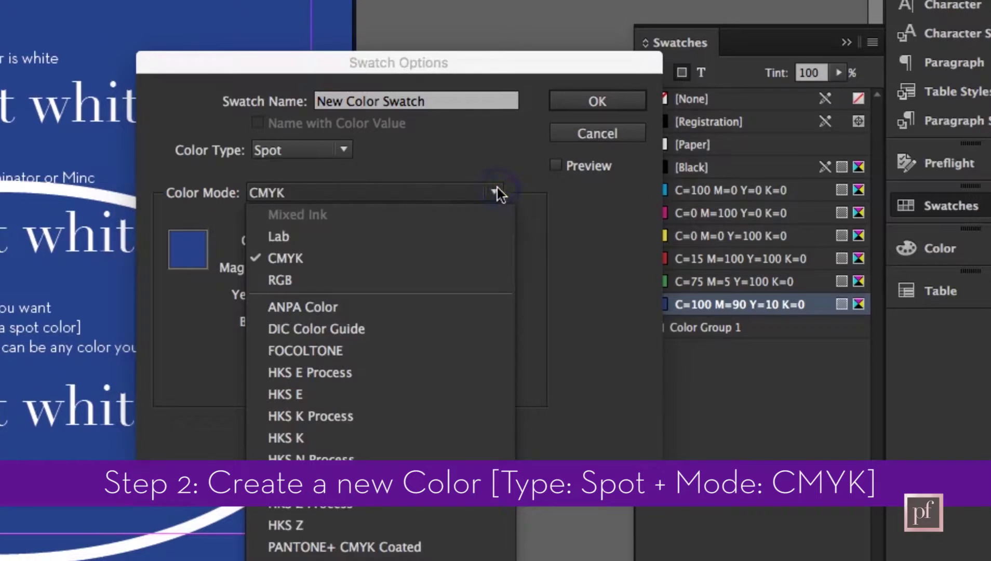
{"action": "left_click", "coordinate": [497, 187]}
{"action": "left_click", "coordinate": [445, 241]}
{"action": "left_click", "coordinate": [495, 193]}
{"action": "left_click", "coordinate": [495, 171]}
Step: Set the swatch's cyan, magenta, yellow and black values to 0
{"action": "left_click", "coordinate": [432, 247]}
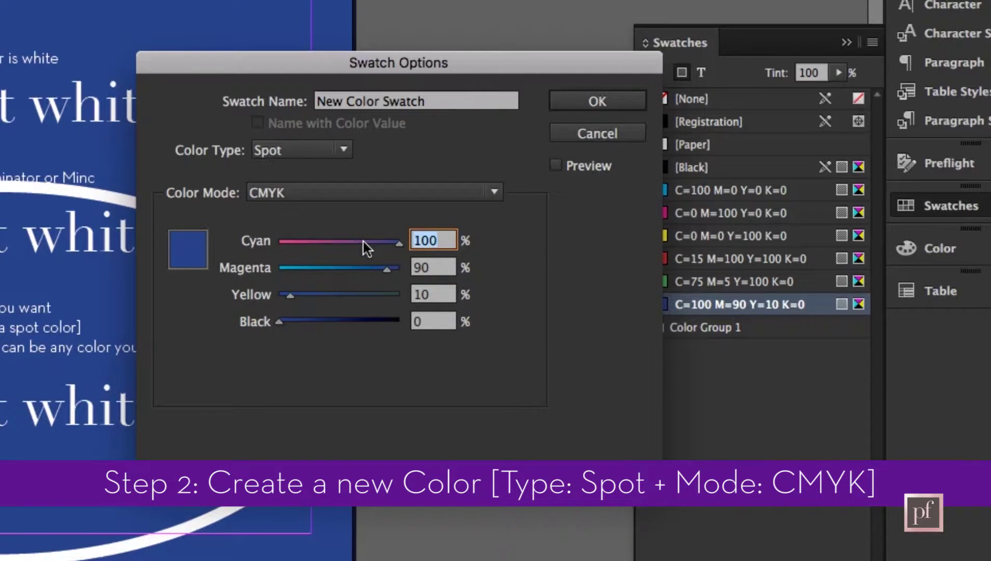
{"action": "type", "text": "0"}
{"action": "key", "text": "Tab"}
{"action": "type", "text": "0"}
{"action": "key", "text": "Tab"}
{"action": "type", "text": "0"}
{"action": "key", "text": "Tab"}
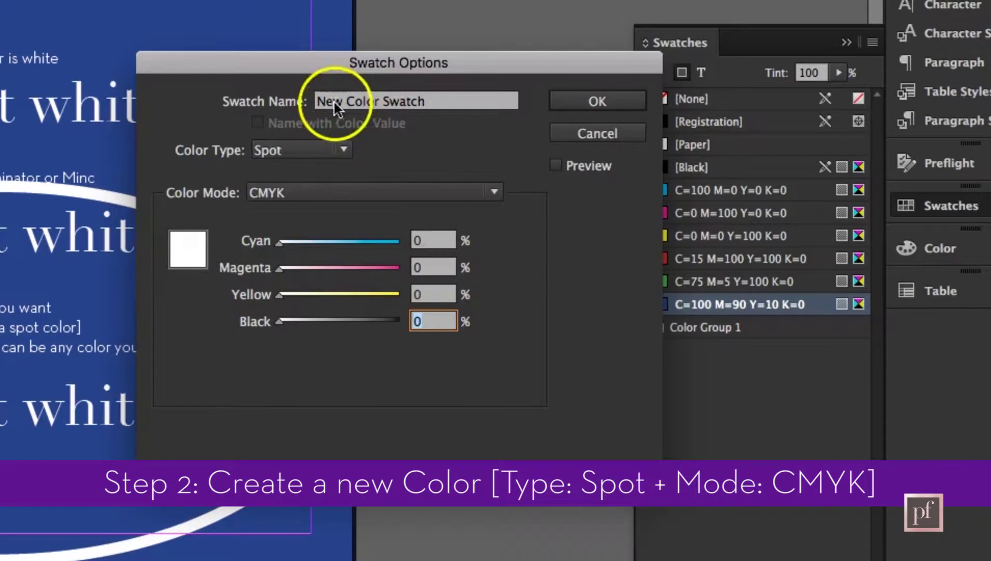
Step: Name the spot swatch WHITE SWATCH and create it
{"action": "left_click_drag", "start_coordinate": [336, 103], "coordinate": [434, 110]}
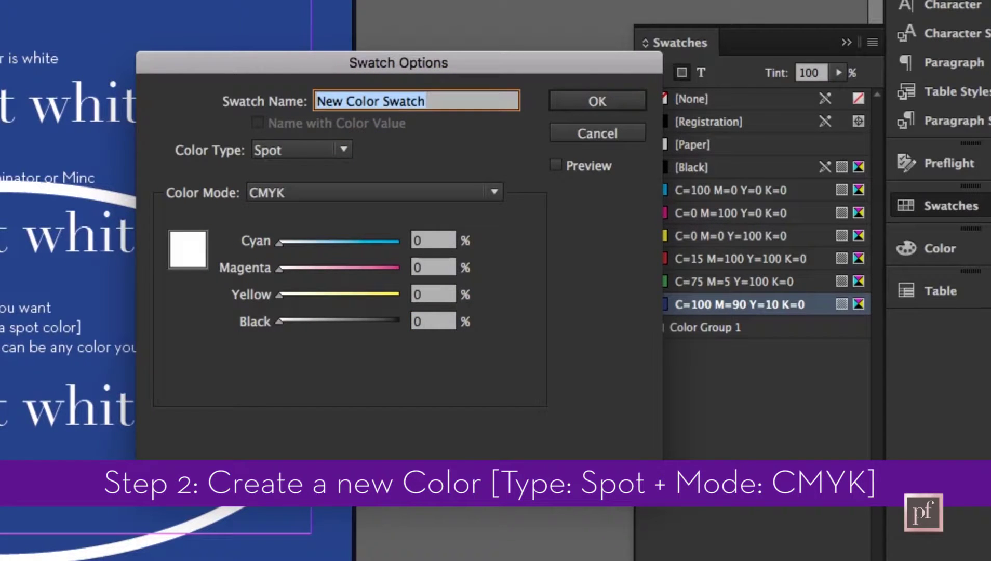
{"action": "type", "text": "WHITE SWATCH"}
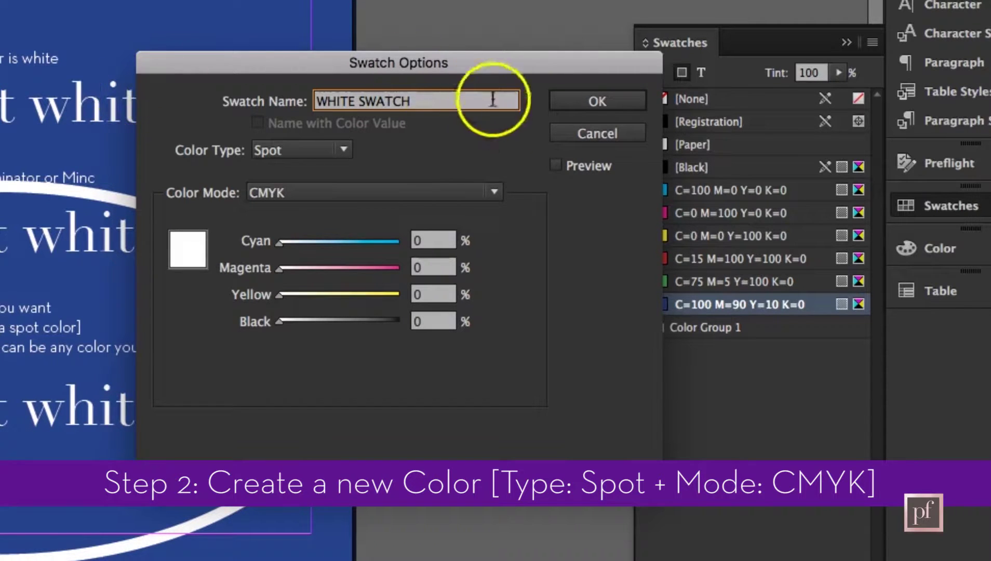
{"action": "left_click", "coordinate": [580, 107]}
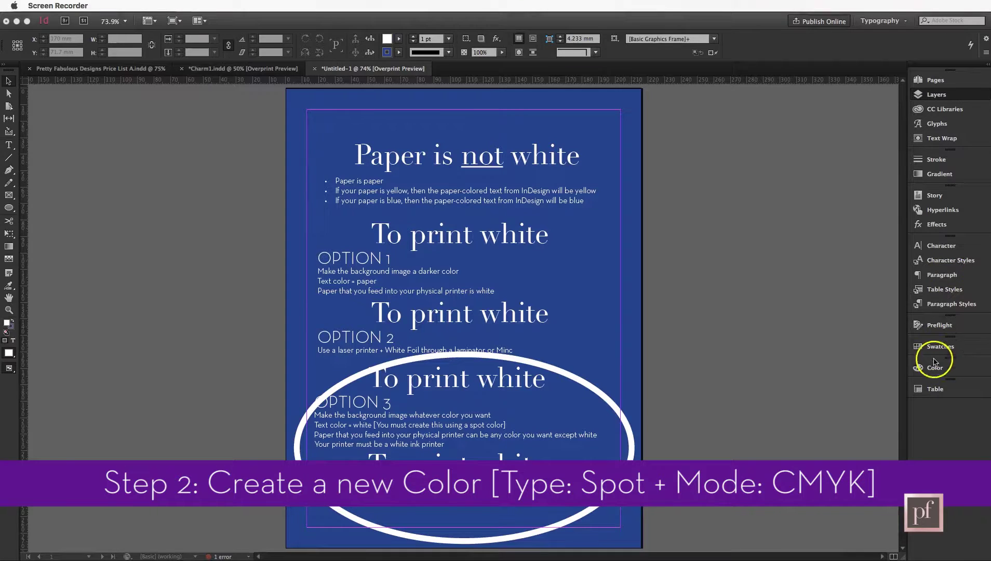
Step: Target White Layer and confirm WHITE SWATCH appears in the Control bar's Fill swatch list
{"action": "left_click", "coordinate": [933, 346]}
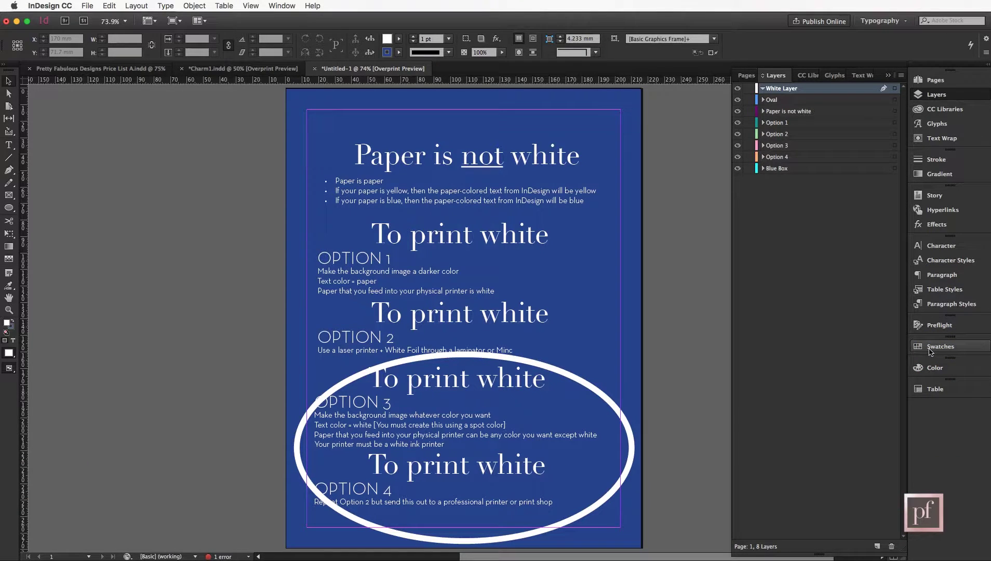
{"action": "left_click", "coordinate": [773, 91]}
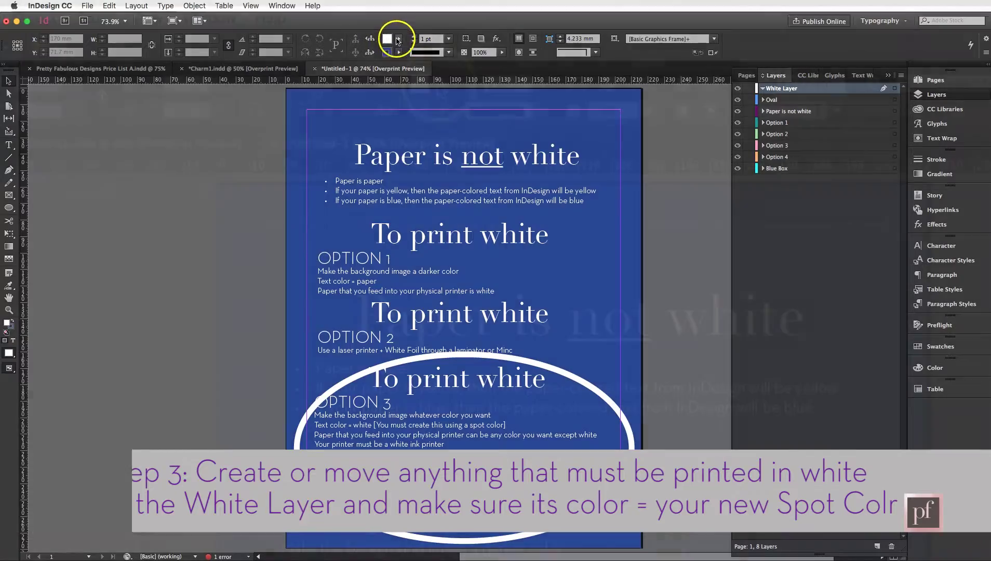
{"action": "left_click", "coordinate": [398, 40]}
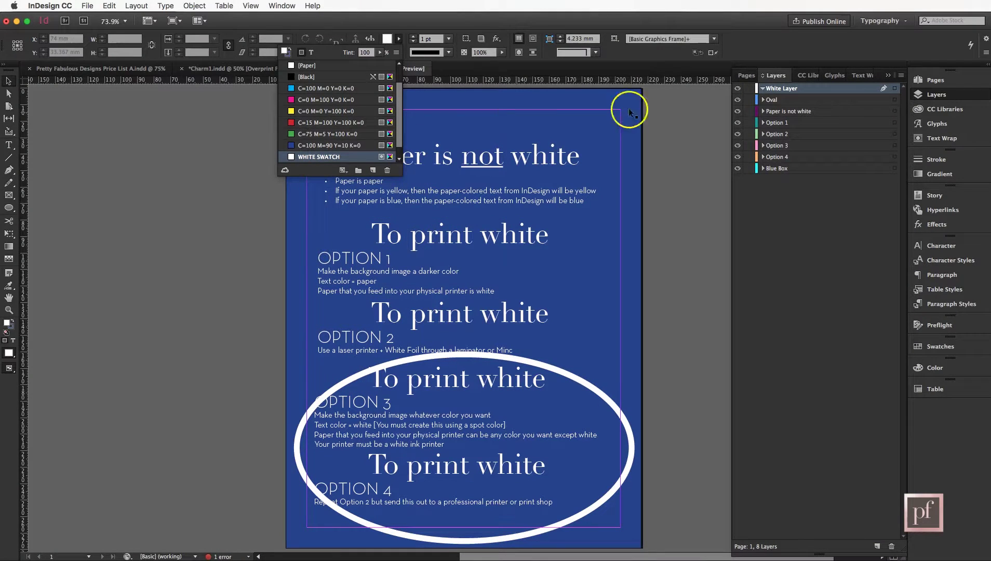
Step: Turn on Overprint Fill via Window > Output > Attributes, then close the panel
{"action": "left_click", "coordinate": [675, 151]}
{"action": "left_click", "coordinate": [281, 6]}
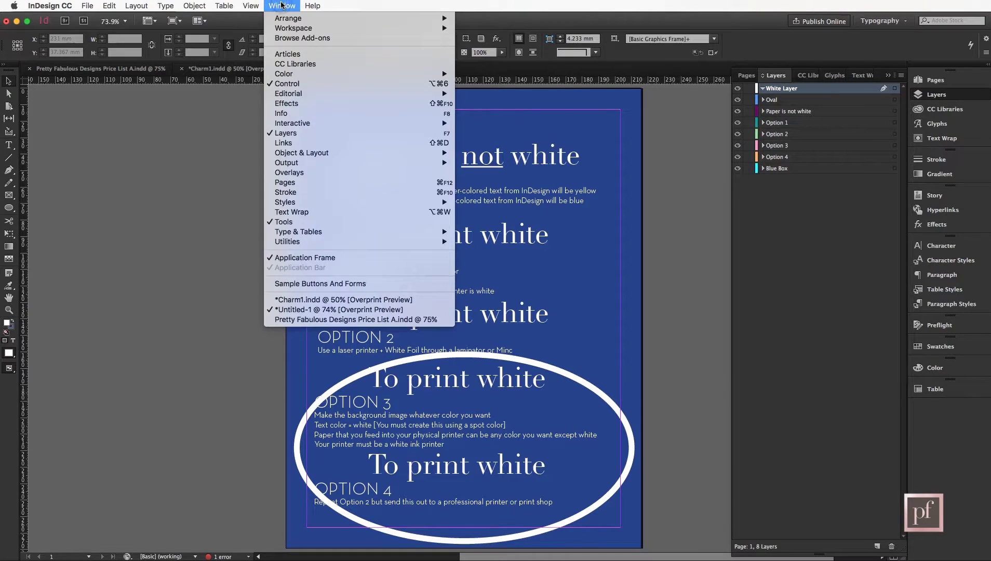
{"action": "left_click", "coordinate": [276, 152]}
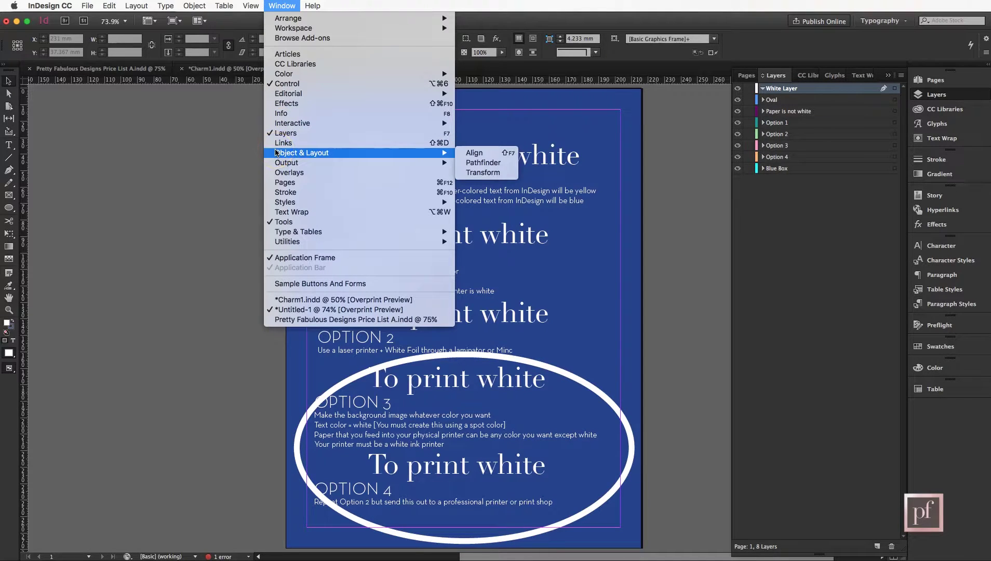
{"action": "left_click", "coordinate": [277, 162]}
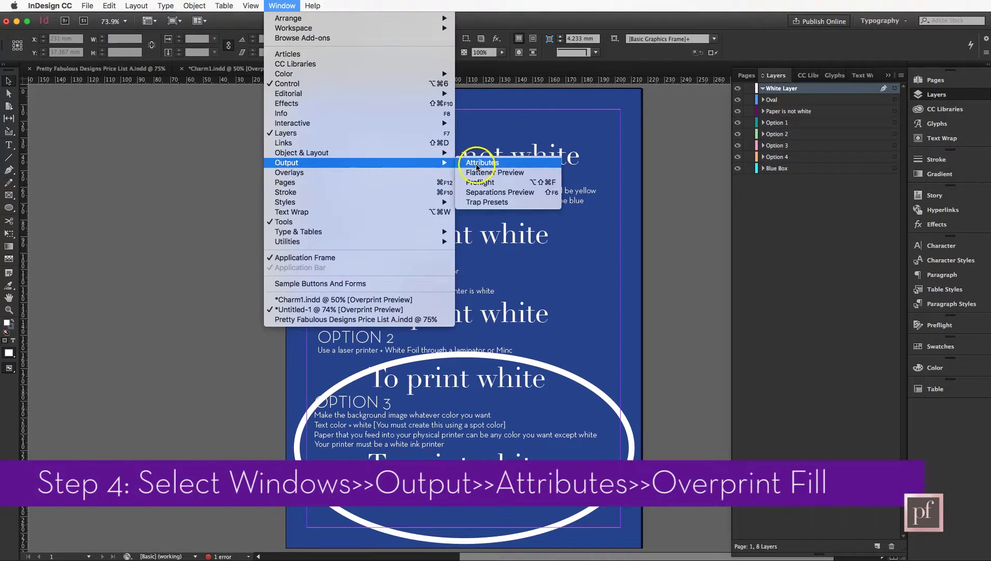
{"action": "left_click", "coordinate": [477, 163]}
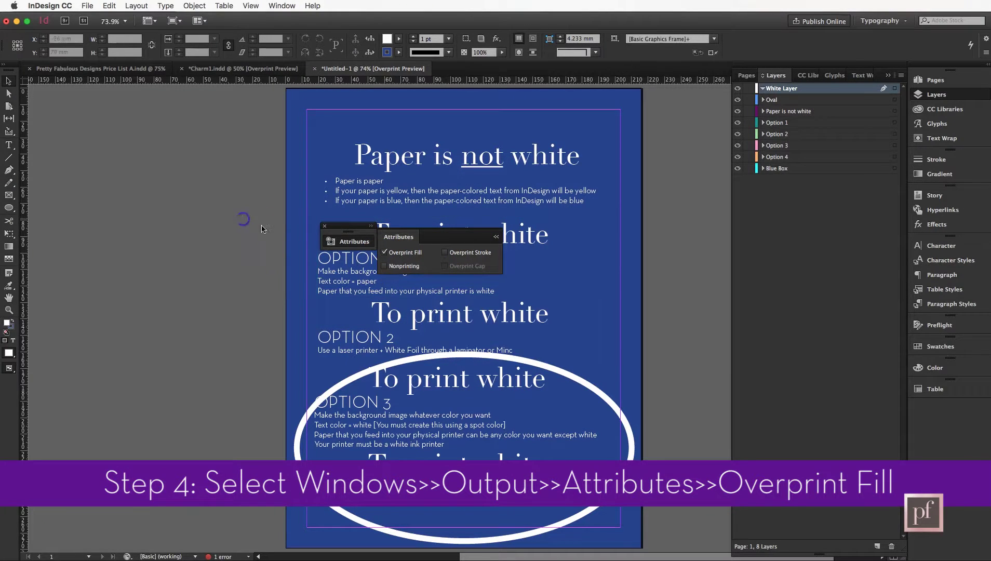
{"action": "left_click", "coordinate": [325, 225]}
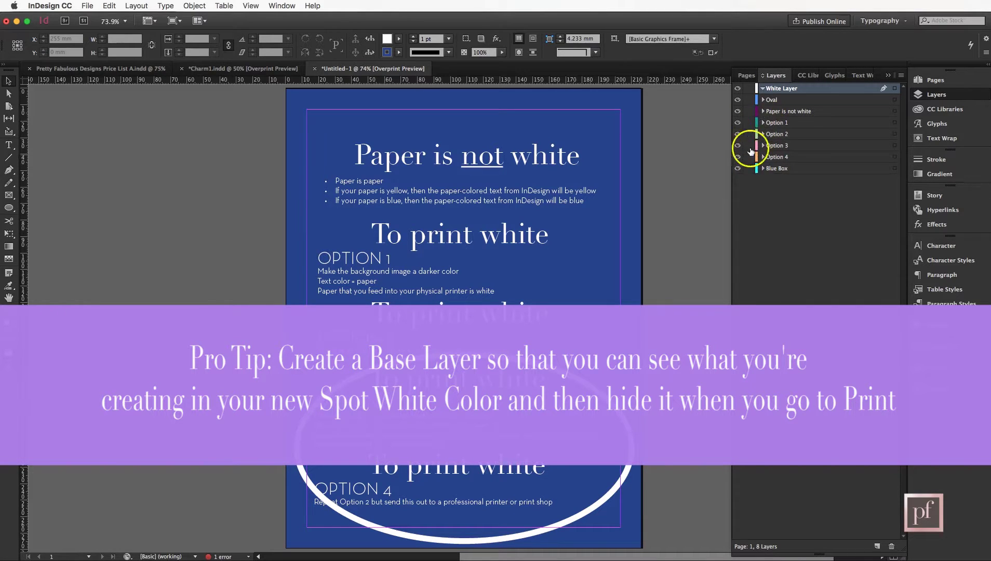
{"action": "left_click", "coordinate": [774, 169]}
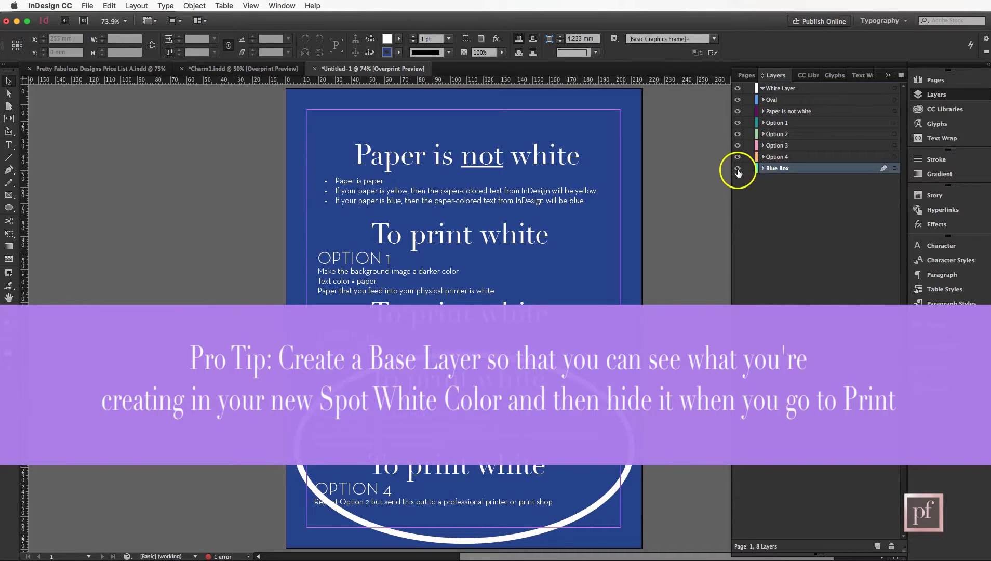
{"action": "left_click", "coordinate": [738, 170]}
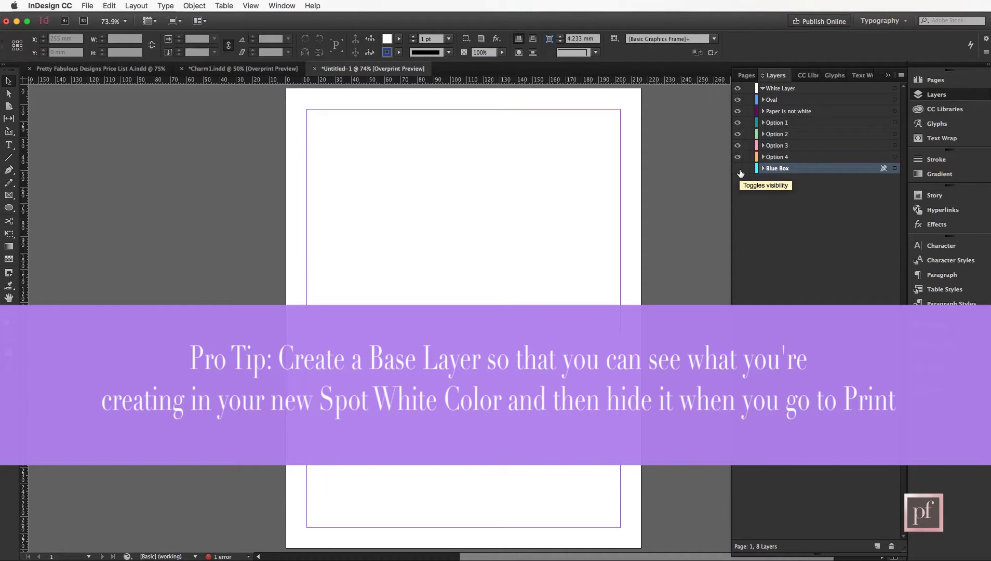
{"action": "left_click", "coordinate": [739, 170]}
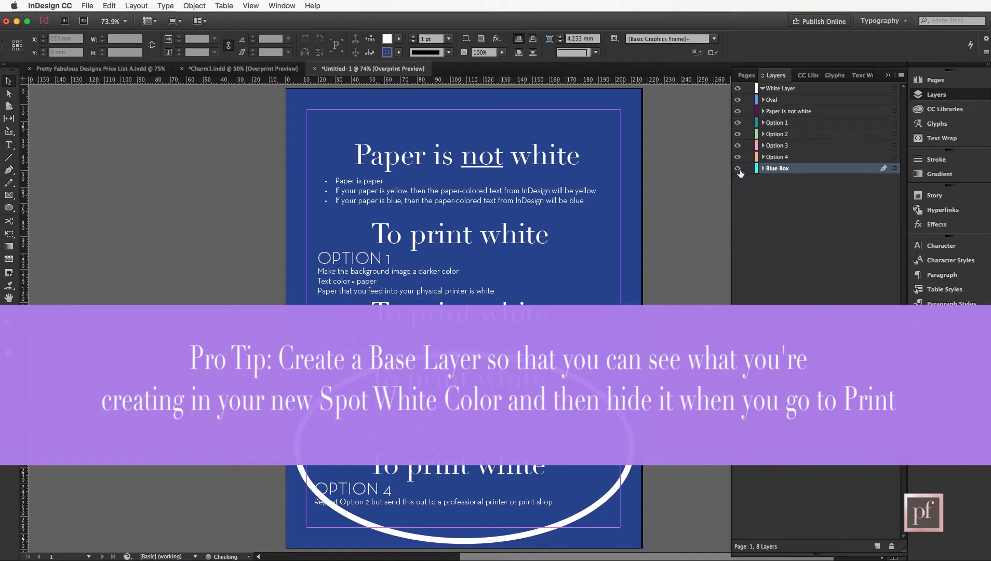
{"action": "left_click", "coordinate": [737, 169]}
{"action": "left_click", "coordinate": [737, 169]}
{"action": "left_click", "coordinate": [737, 169]}
{"action": "left_click", "coordinate": [737, 169]}
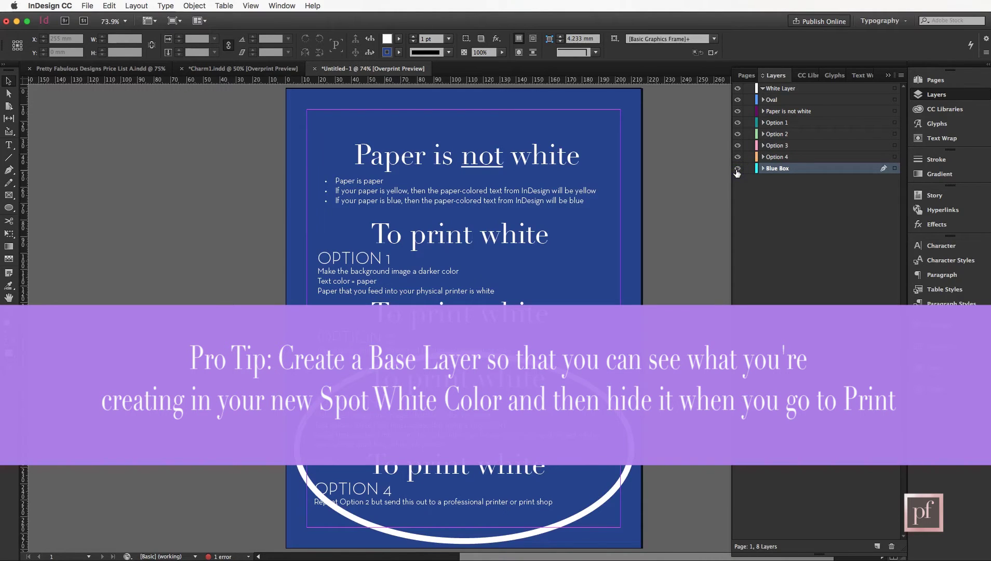